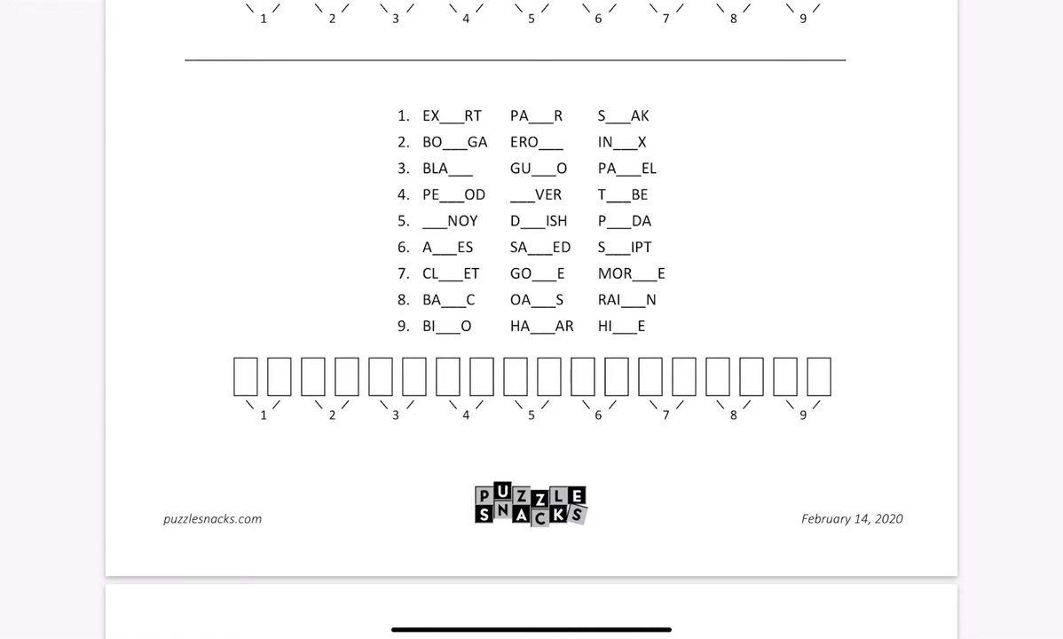
Scroll the worksheet to bring the second Three Pairs puzzle's empty answer boxes into view
{"action": "scroll", "coordinate": [532, 320], "scroll_direction": "up", "scroll_amount": 10}
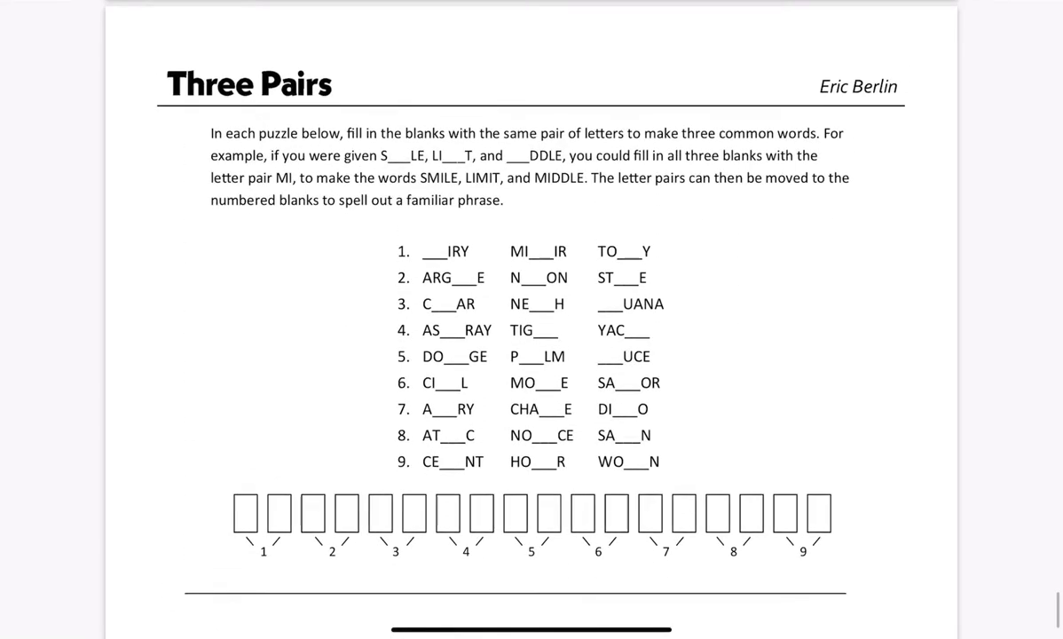
Return to the top and point out the SMILE, LIMIT, MIDDLE example with the laser
{"action": "scroll", "coordinate": [532, 320], "scroll_direction": "down", "scroll_amount": 1}
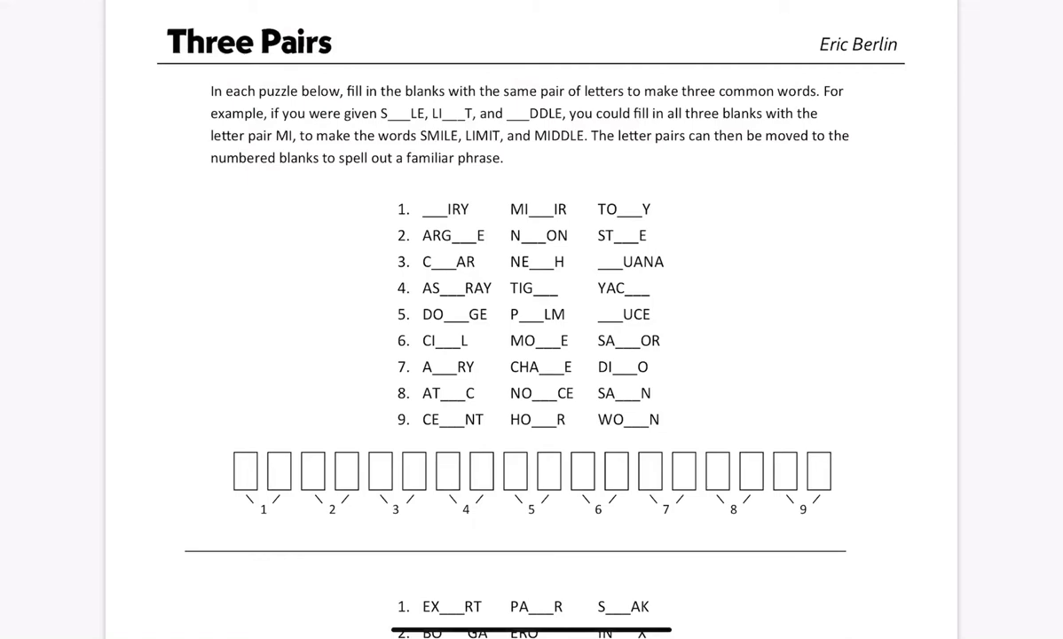
{"action": "left_click_drag", "start_coordinate": [346, 123], "coordinate": [550, 128]}
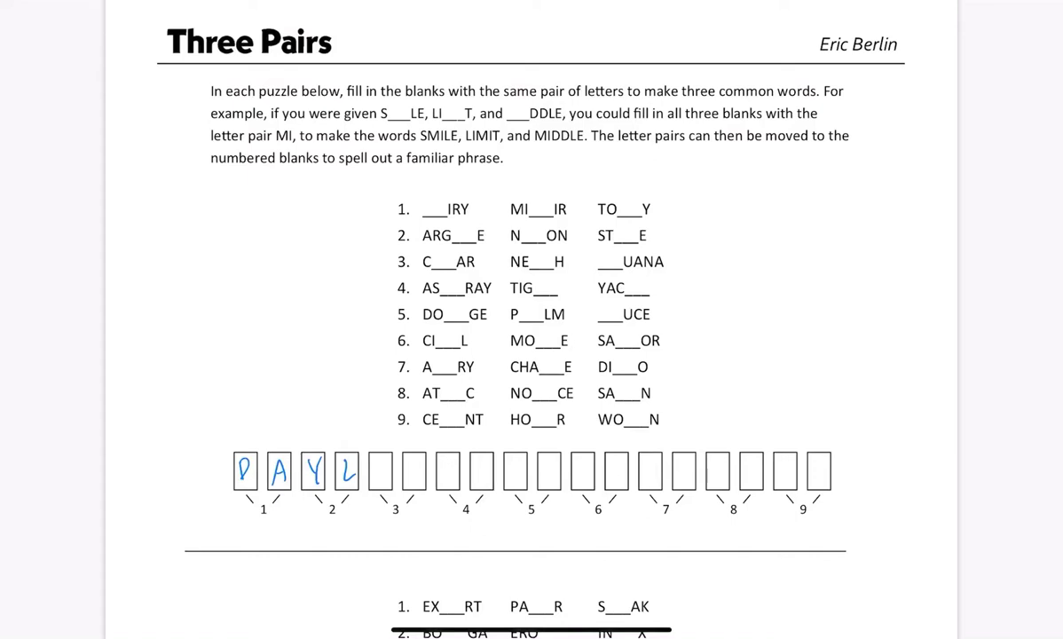
Handwrite I and G in blue in the next answer boxes and undo the stray underline
{"action": "mouse_move", "coordinate": [378, 460]}
{"action": "left_mouse_down"}
{"action": "mouse_move", "coordinate": [378, 485]}
{"action": "mouse_move", "coordinate": [410, 483]}
{"action": "mouse_move", "coordinate": [413, 471]}
{"action": "left_mouse_up"}
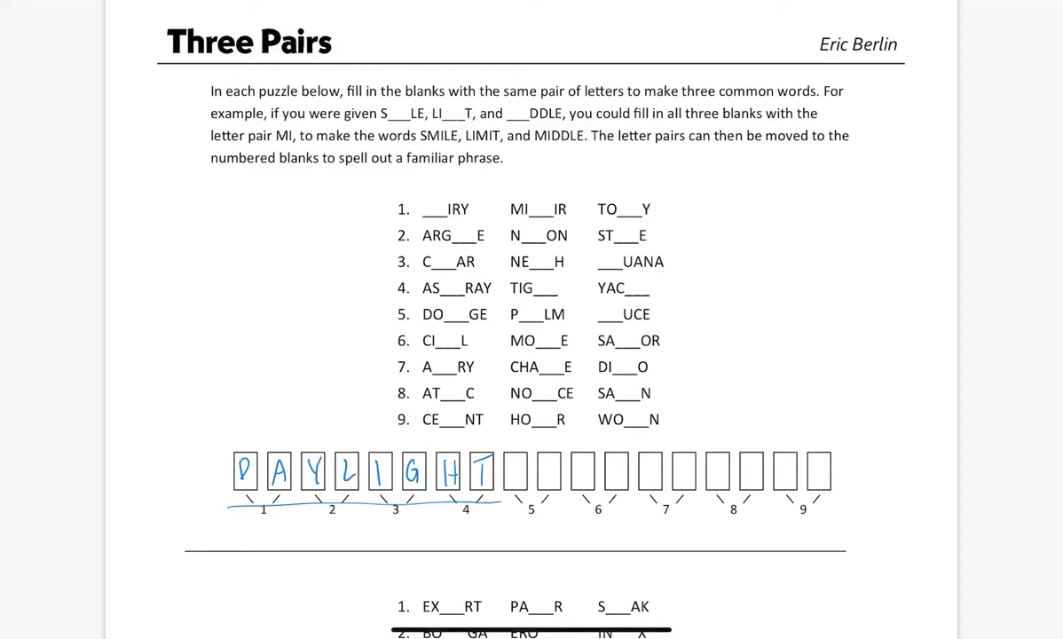
{"action": "key", "text": "ctrl+z"}
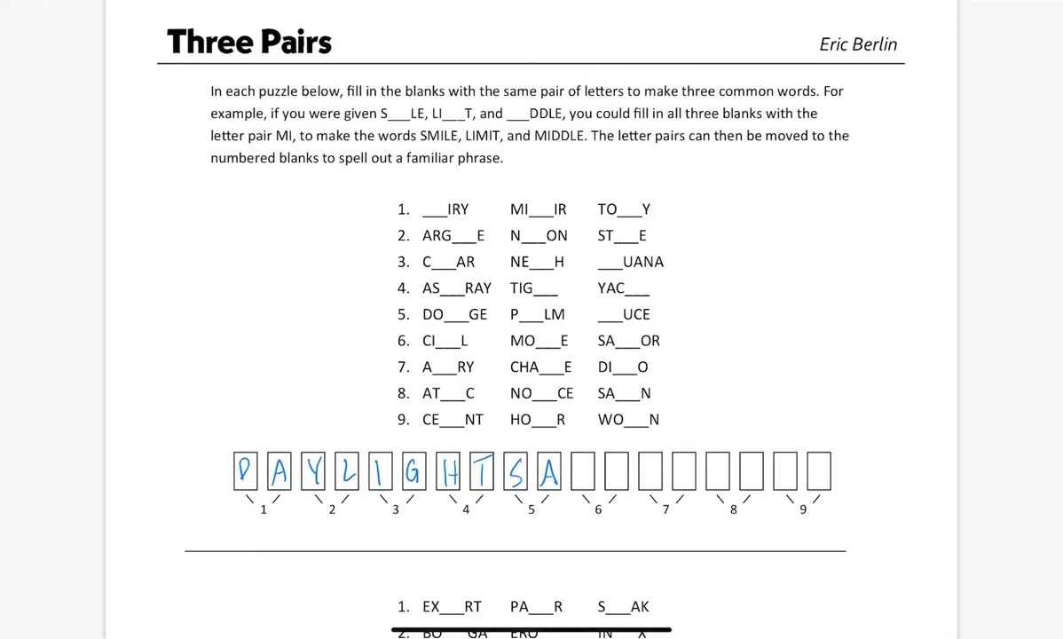
Write V and I in the 11th and 12th boxes, finishing DAYLIGHT SAVING TIME
{"action": "left_click_drag", "start_coordinate": [578, 461], "coordinate": [618, 487]}
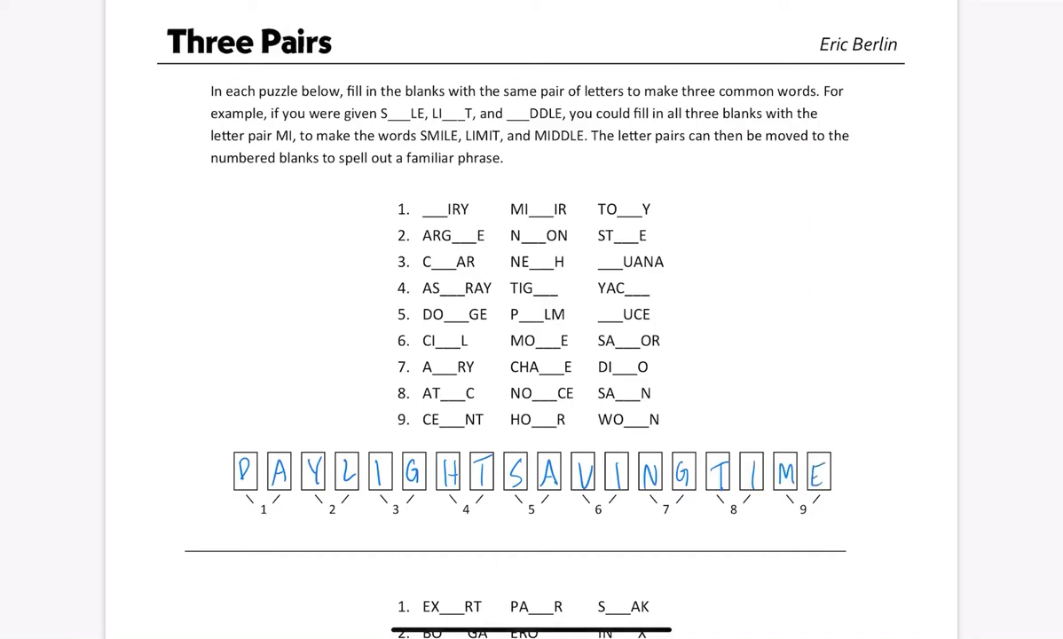
{"action": "scroll", "coordinate": [531, 320], "scroll_direction": "down", "scroll_amount": 5}
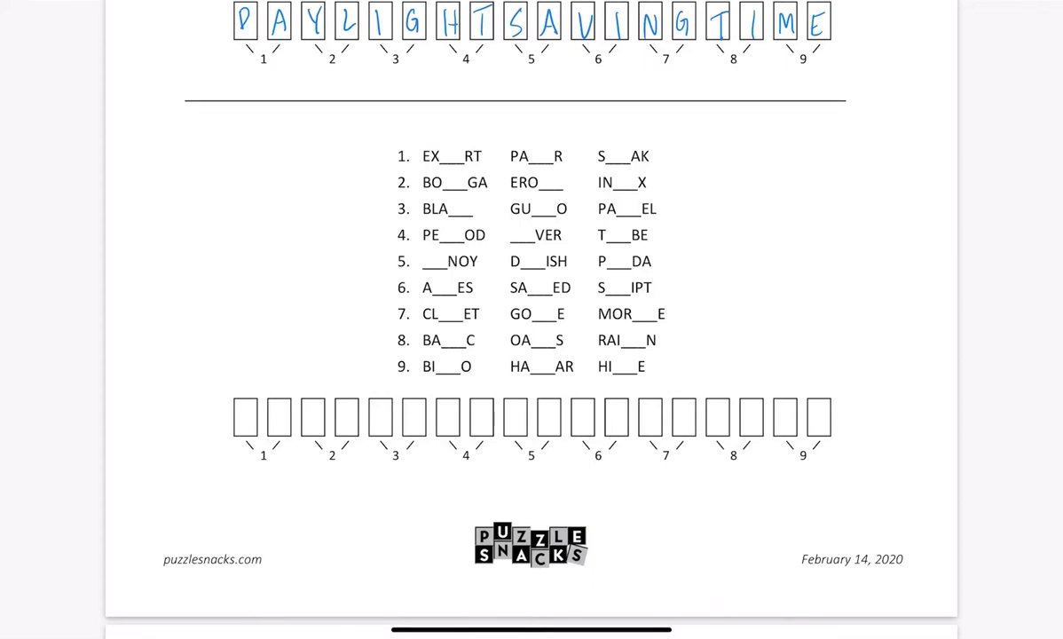
Handwrite P, E, D, E in blue in the second puzzle's first four answer boxes
{"action": "mouse_move", "coordinate": [239, 402]}
{"action": "left_mouse_down"}
{"action": "mouse_move", "coordinate": [239, 433]}
{"action": "mouse_move", "coordinate": [240, 419]}
{"action": "mouse_move", "coordinate": [285, 428]}
{"action": "mouse_move", "coordinate": [286, 404]}
{"action": "left_mouse_up"}
{"action": "left_click_drag", "start_coordinate": [275, 417], "coordinate": [283, 416]}
{"action": "mouse_move", "coordinate": [307, 403]}
{"action": "left_mouse_down"}
{"action": "mouse_move", "coordinate": [307, 433]}
{"action": "mouse_move", "coordinate": [354, 432]}
{"action": "left_mouse_up"}
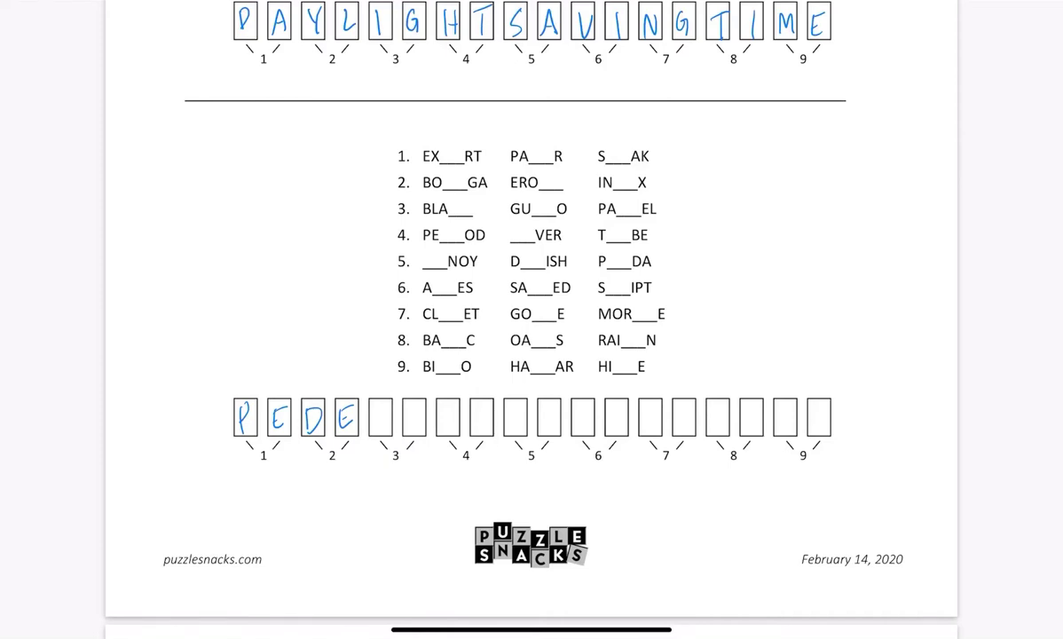
Handwrite S, T, R, I in blue in answer boxes five through eight
{"action": "mouse_move", "coordinate": [388, 405]}
{"action": "left_mouse_down"}
{"action": "mouse_move", "coordinate": [373, 430]}
{"action": "mouse_move", "coordinate": [425, 405]}
{"action": "left_mouse_up"}
{"action": "left_click_drag", "start_coordinate": [415, 407], "coordinate": [414, 433]}
{"action": "mouse_move", "coordinate": [447, 404]}
{"action": "left_mouse_down"}
{"action": "mouse_move", "coordinate": [446, 433]}
{"action": "mouse_move", "coordinate": [481, 433]}
{"action": "left_mouse_up"}
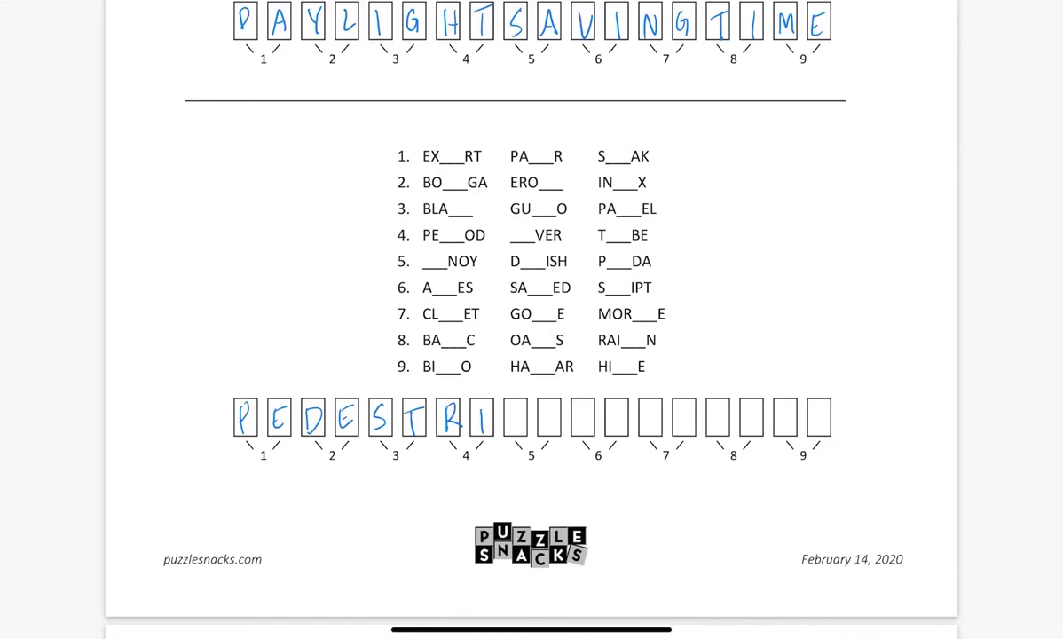
Mark up clue row 4, erase those marks, and write A in the ninth box
{"action": "left_click_drag", "start_coordinate": [422, 253], "coordinate": [658, 249]}
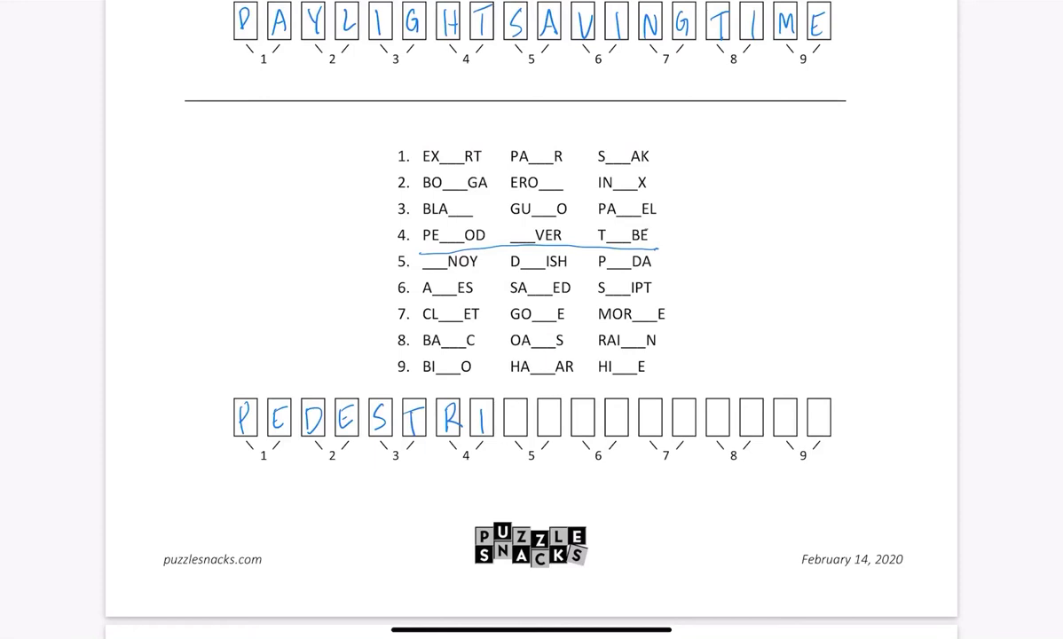
{"action": "mouse_move", "coordinate": [634, 224]}
{"action": "left_mouse_down"}
{"action": "mouse_move", "coordinate": [612, 250]}
{"action": "mouse_move", "coordinate": [626, 222]}
{"action": "mouse_move", "coordinate": [585, 232]}
{"action": "left_mouse_up"}
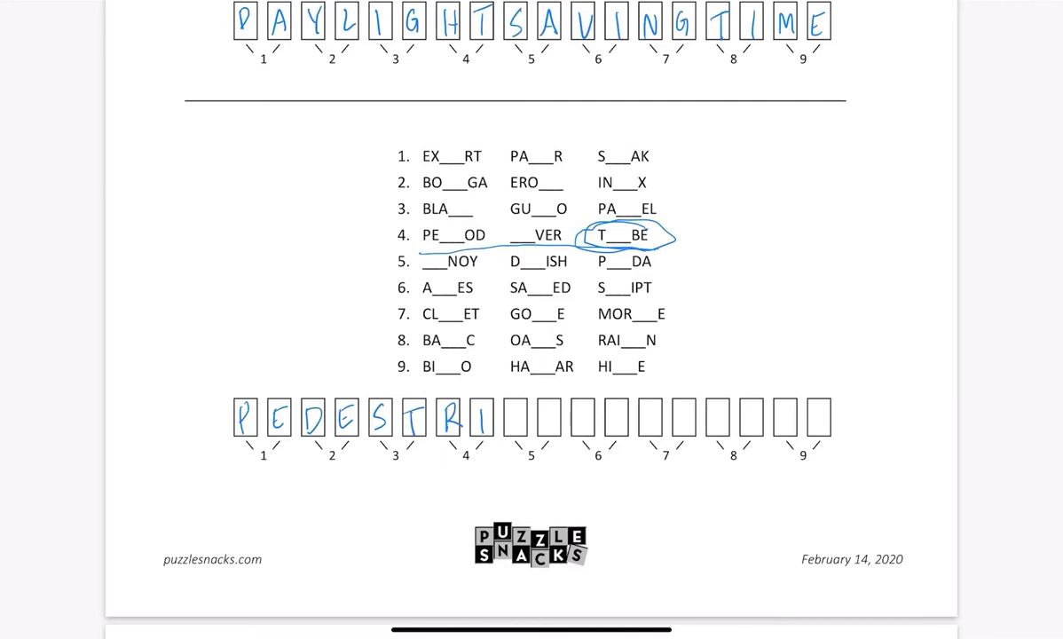
{"action": "mouse_move", "coordinate": [674, 232]}
{"action": "left_mouse_down"}
{"action": "mouse_move", "coordinate": [664, 224]}
{"action": "mouse_move", "coordinate": [408, 256]}
{"action": "mouse_move", "coordinate": [382, 250]}
{"action": "left_mouse_up"}
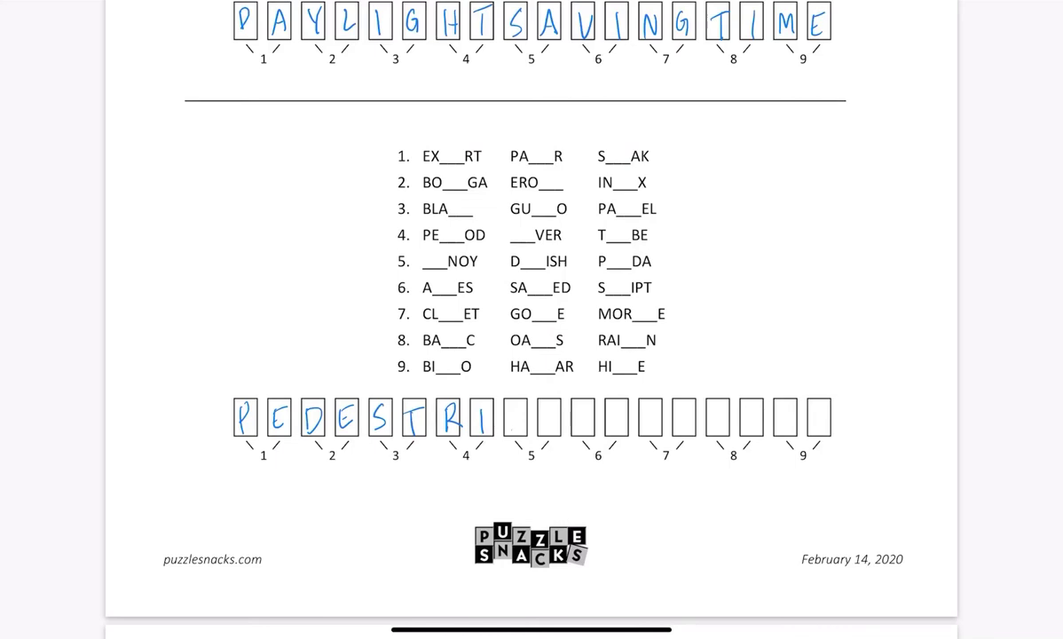
{"action": "left_click_drag", "start_coordinate": [509, 431], "coordinate": [558, 404]}
Handwrite C, R, O, S, S, I, N, G in blue to finish PEDESTRIAN CROSSING
{"action": "mouse_move", "coordinate": [589, 406]}
{"action": "left_mouse_down"}
{"action": "mouse_move", "coordinate": [589, 431]}
{"action": "mouse_move", "coordinate": [627, 432]}
{"action": "left_mouse_up"}
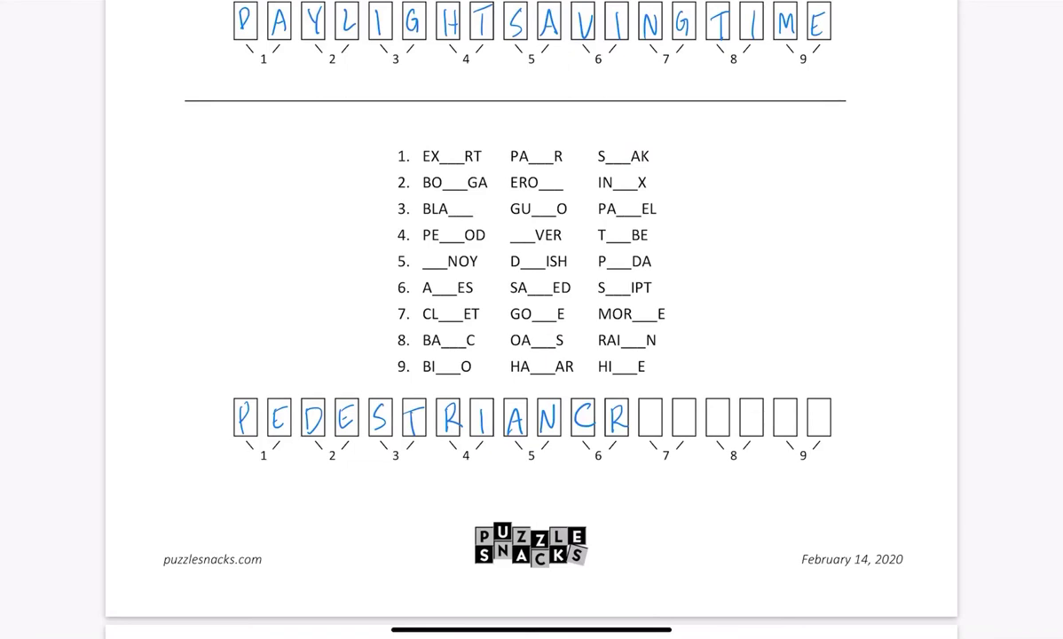
{"action": "left_click_drag", "start_coordinate": [655, 406], "coordinate": [677, 430]}
{"action": "mouse_move", "coordinate": [724, 407]}
{"action": "left_mouse_down"}
{"action": "mouse_move", "coordinate": [710, 431]}
{"action": "mouse_move", "coordinate": [750, 434]}
{"action": "left_mouse_up"}
{"action": "mouse_move", "coordinate": [779, 433]}
{"action": "left_mouse_down"}
{"action": "mouse_move", "coordinate": [792, 404]}
{"action": "mouse_move", "coordinate": [816, 433]}
{"action": "mouse_move", "coordinate": [823, 420]}
{"action": "left_mouse_up"}
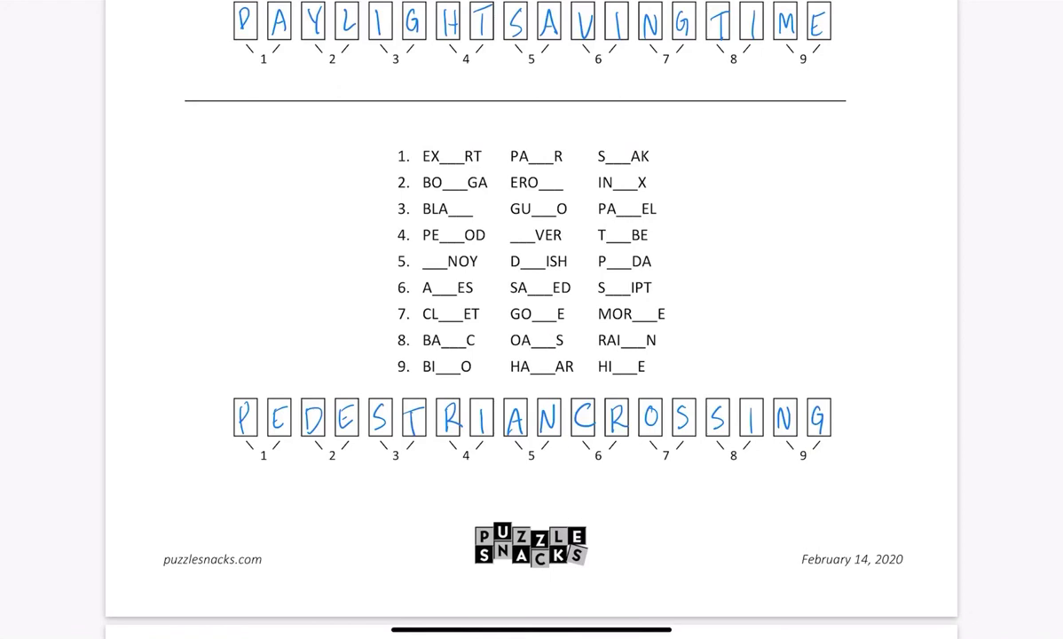
Scroll through both solved puzzles, point out the puzzlesnacks.com footer source, then return upward
{"action": "scroll", "coordinate": [531, 319], "scroll_direction": "up", "scroll_amount": 5}
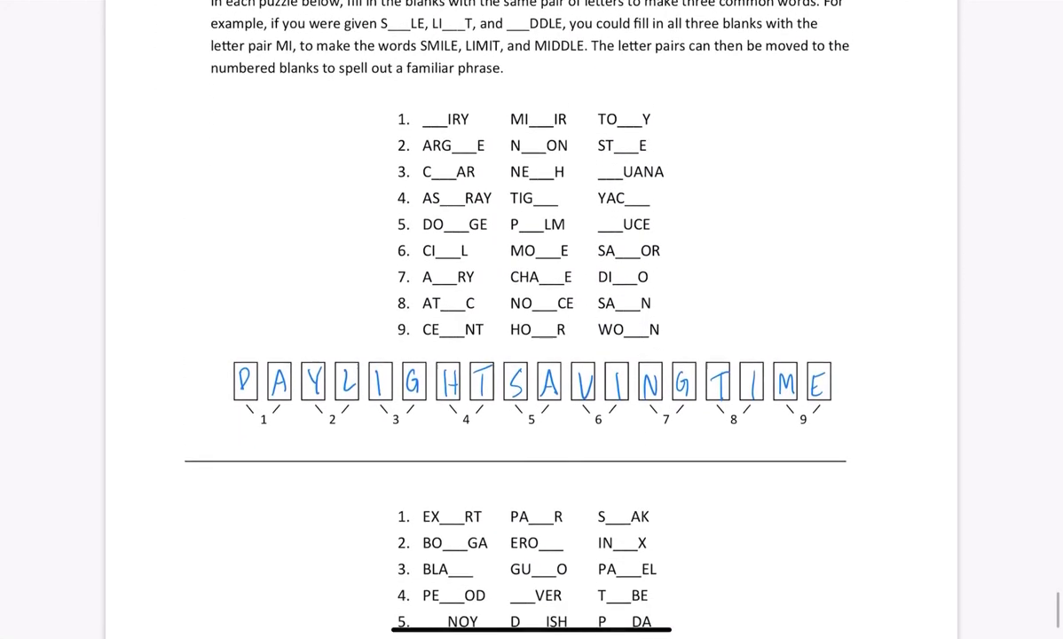
{"action": "scroll", "coordinate": [532, 320], "scroll_direction": "down", "scroll_amount": 5}
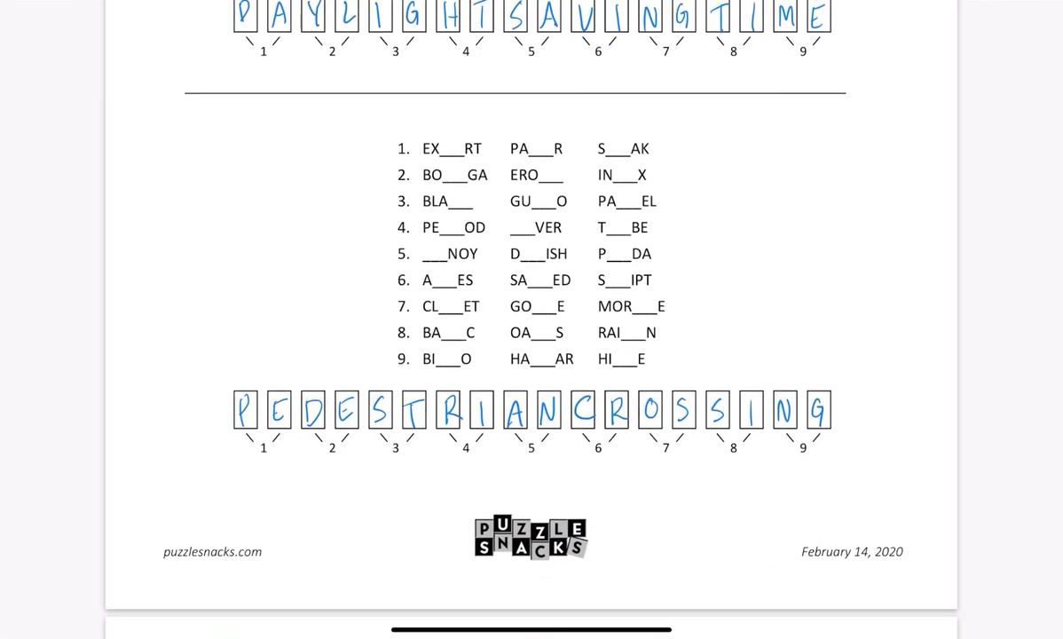
{"action": "scroll", "coordinate": [532, 320], "scroll_direction": "up", "scroll_amount": 1}
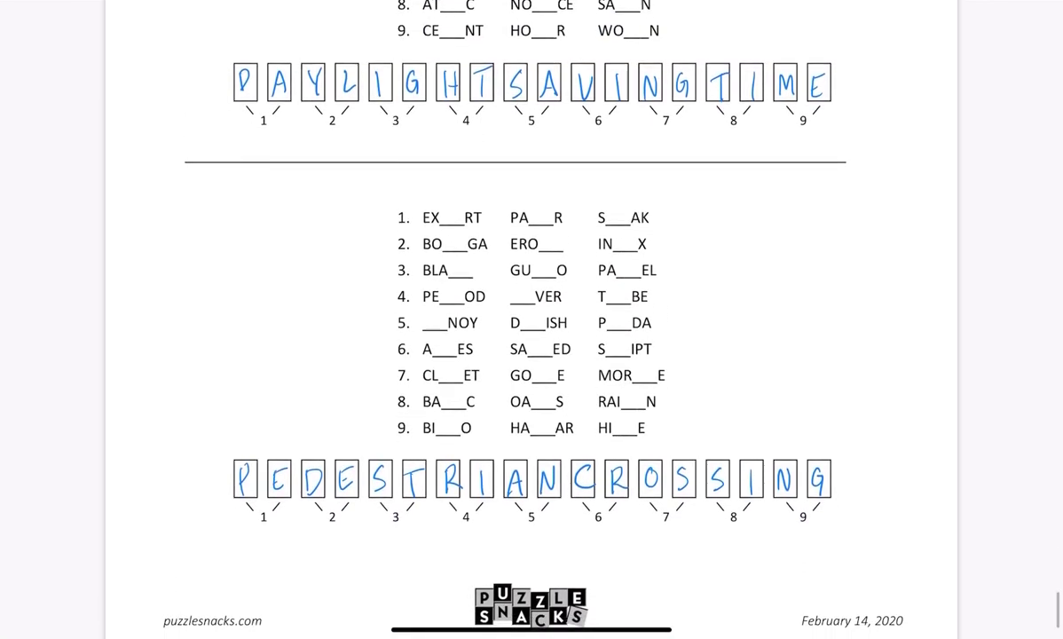
{"action": "scroll", "coordinate": [531, 319], "scroll_direction": "down", "scroll_amount": 1}
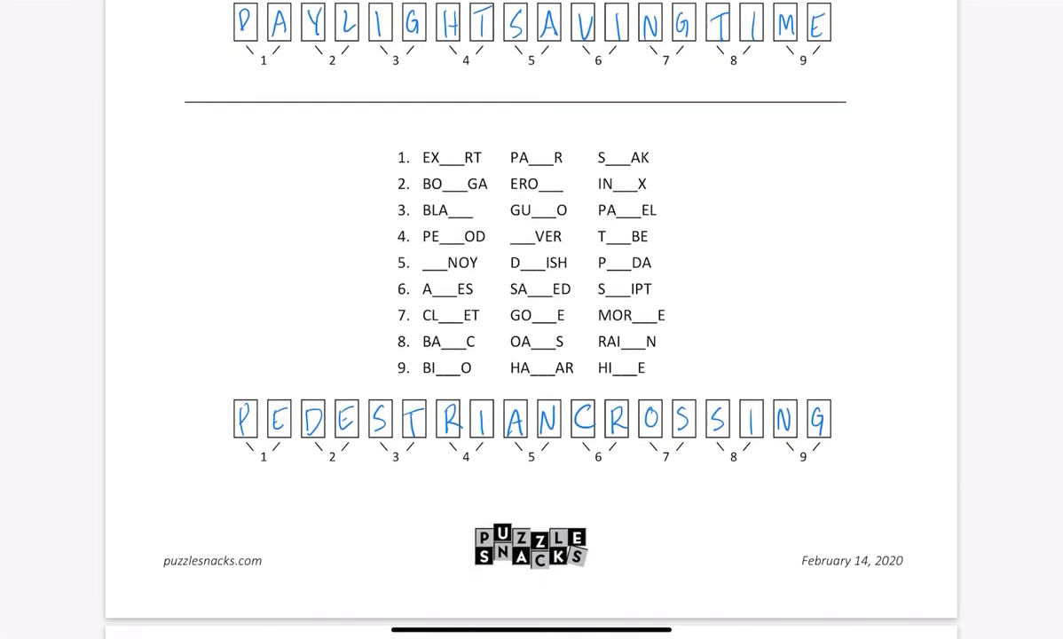
{"action": "mouse_move", "coordinate": [244, 523]}
{"action": "left_mouse_down"}
{"action": "mouse_move", "coordinate": [133, 523]}
{"action": "mouse_move", "coordinate": [276, 515]}
{"action": "left_mouse_up"}
{"action": "scroll", "coordinate": [531, 320], "scroll_direction": "down", "scroll_amount": 2}
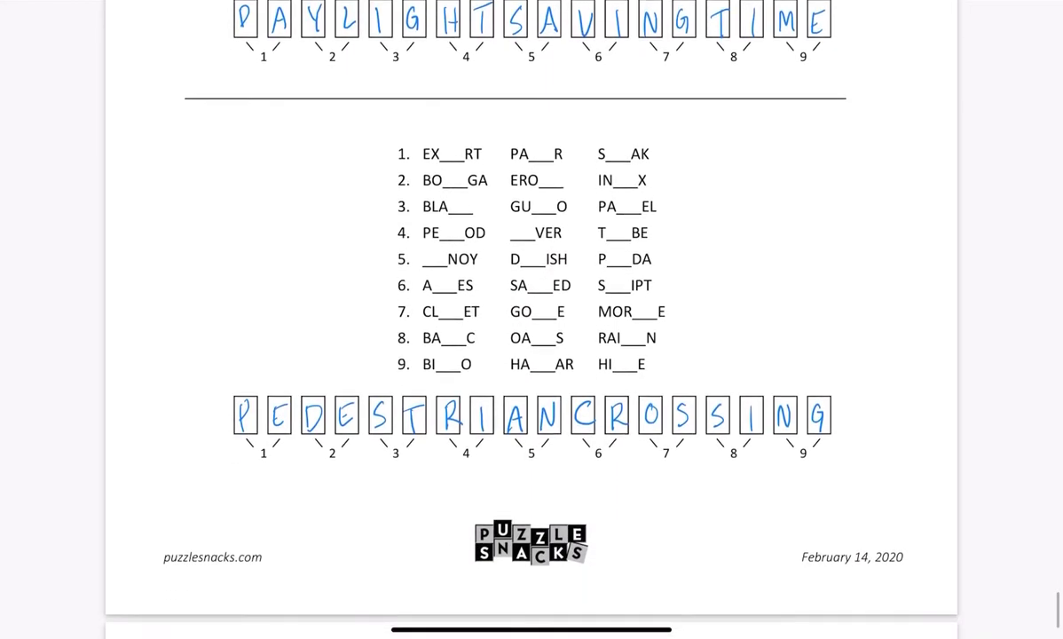
{"action": "scroll", "coordinate": [531, 319], "scroll_direction": "up", "scroll_amount": 2}
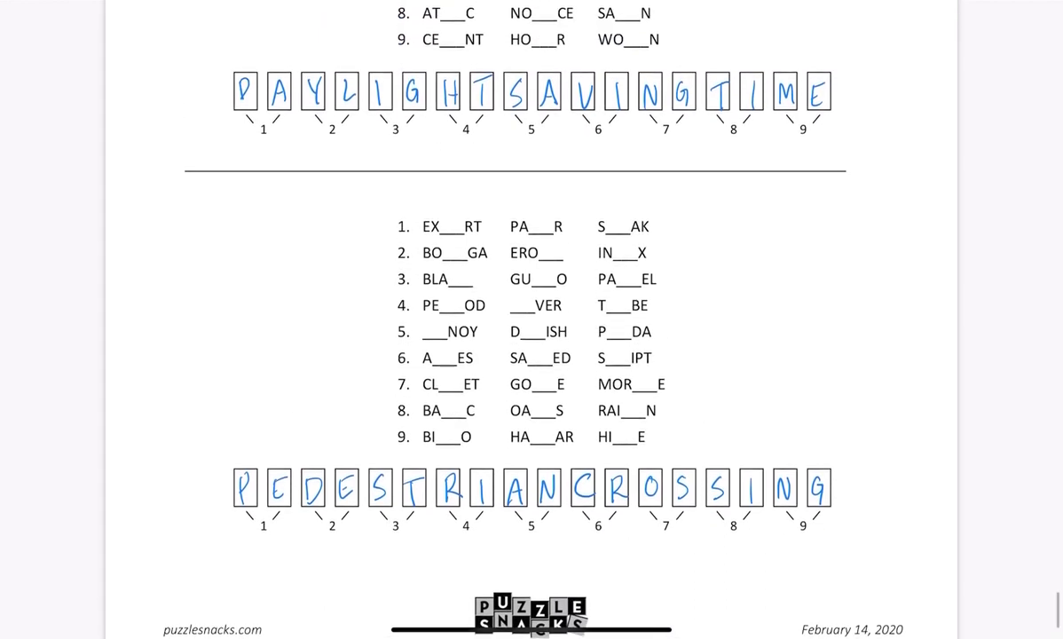
{"action": "scroll", "coordinate": [530, 320], "scroll_direction": "up", "scroll_amount": 5}
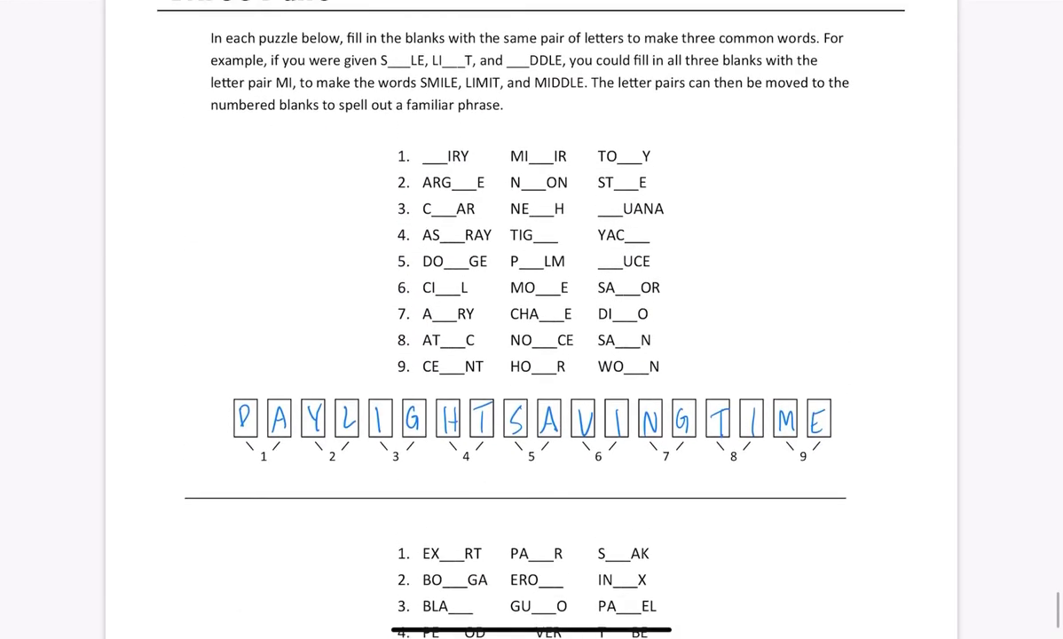